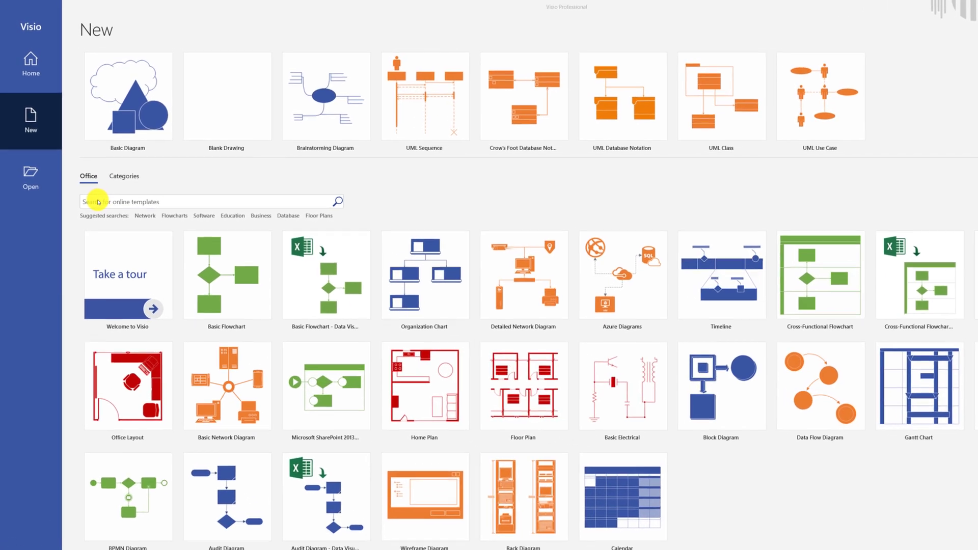
# Step: Search online templates for 'mindmap' and create a blank Brainstorming Diagram drawing
pyautogui.click(98, 203)
pyautogui.write('mindmap')
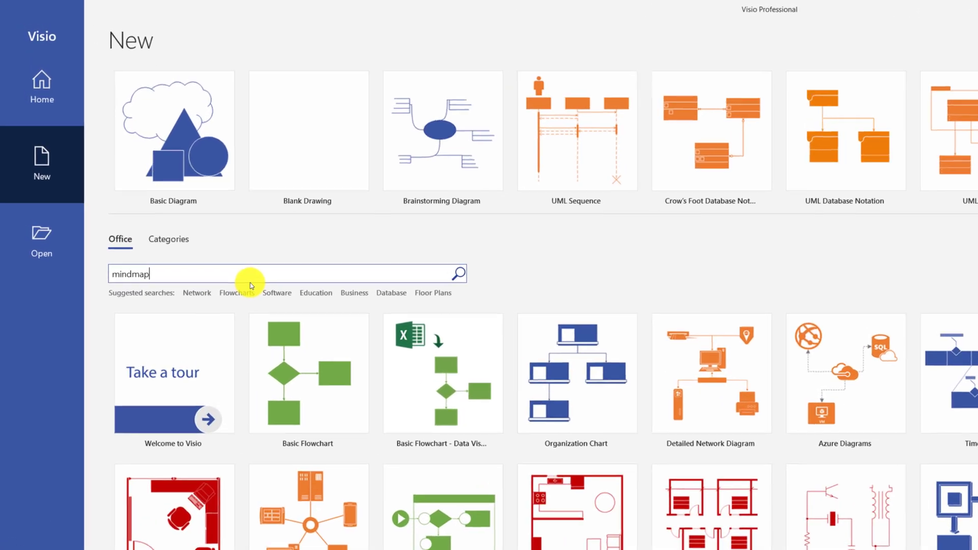
pyautogui.press('Return')
pyautogui.doubleClick(206, 207)
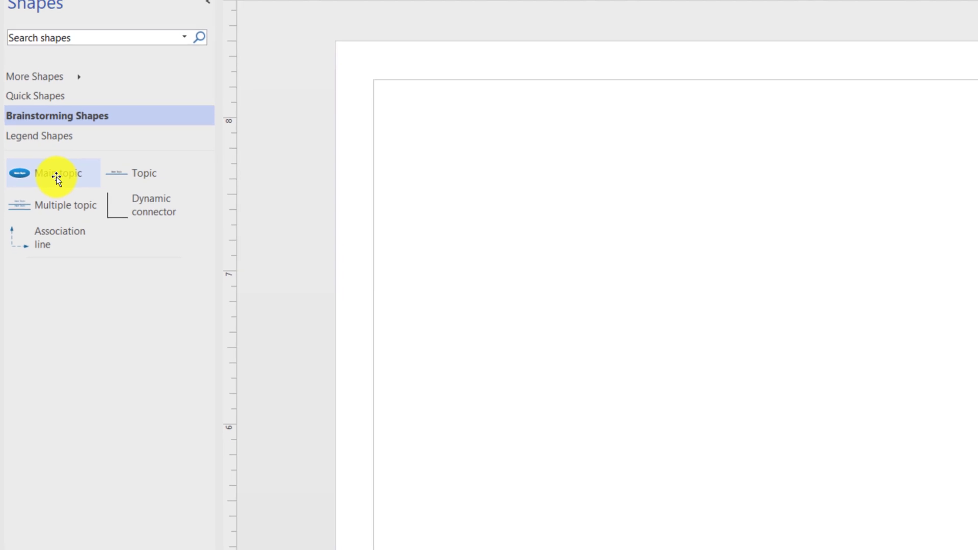
# Step: Place a Main topic shape on the page labelled 'How to Learn Effectively'
pyautogui.moveTo(56, 179); pyautogui.dragTo(661, 328)
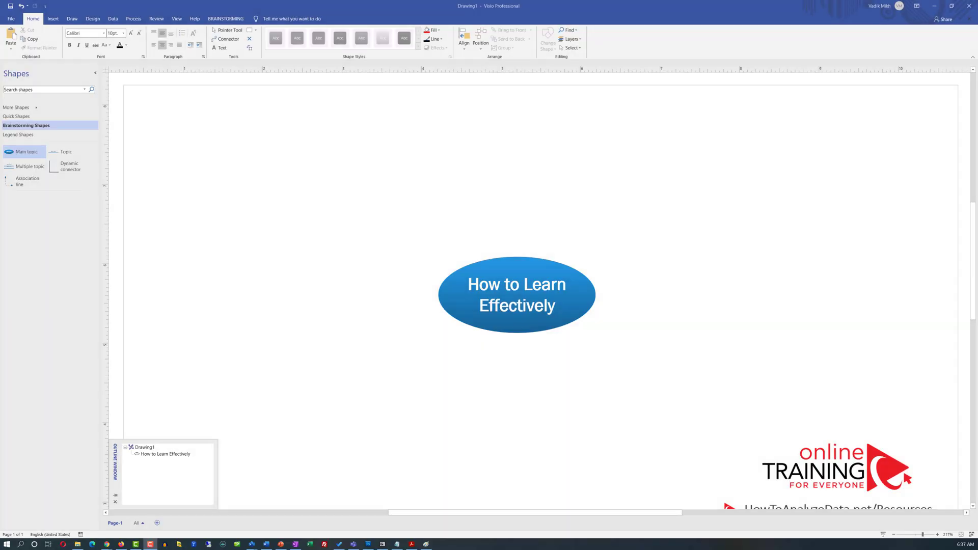
pyautogui.scroll(-1, 567, 278)
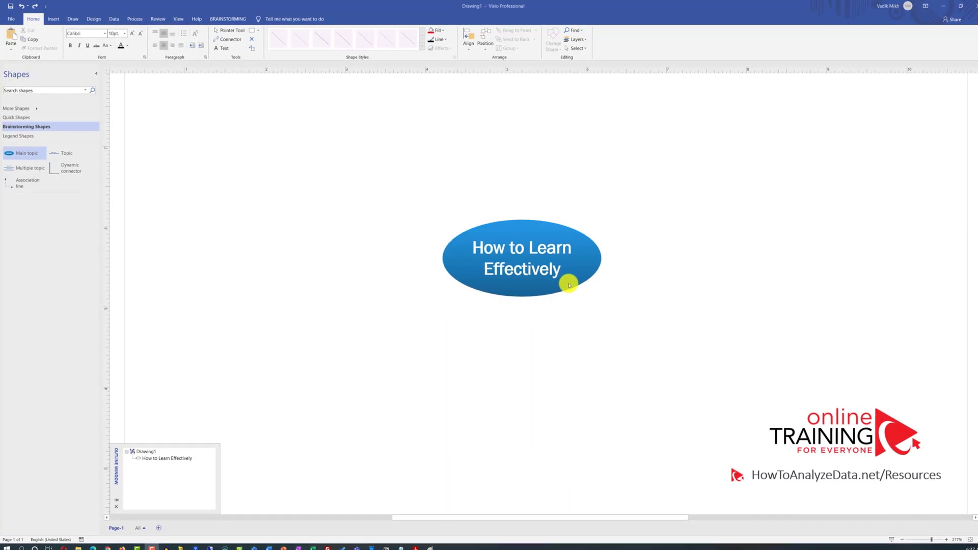
# Step: Add a 'Take Notes' subtopic to the central topic, then start adding multiple subtopics at once
pyautogui.click(591, 283)
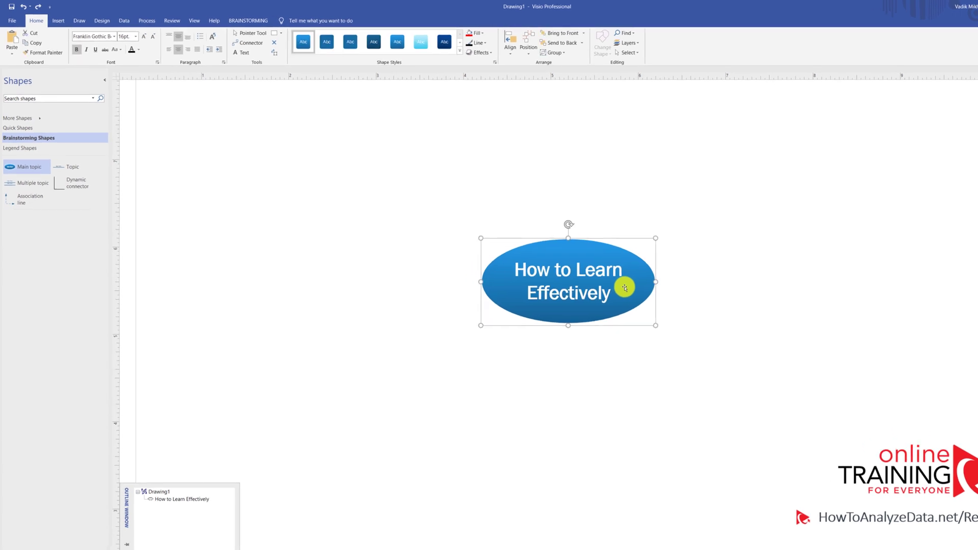
pyautogui.rightClick(669, 309)
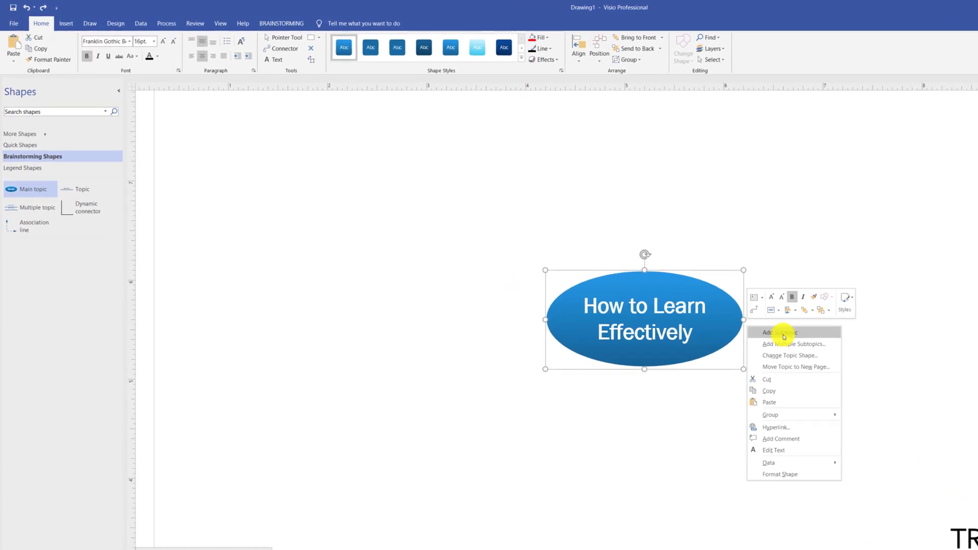
pyautogui.click(723, 317)
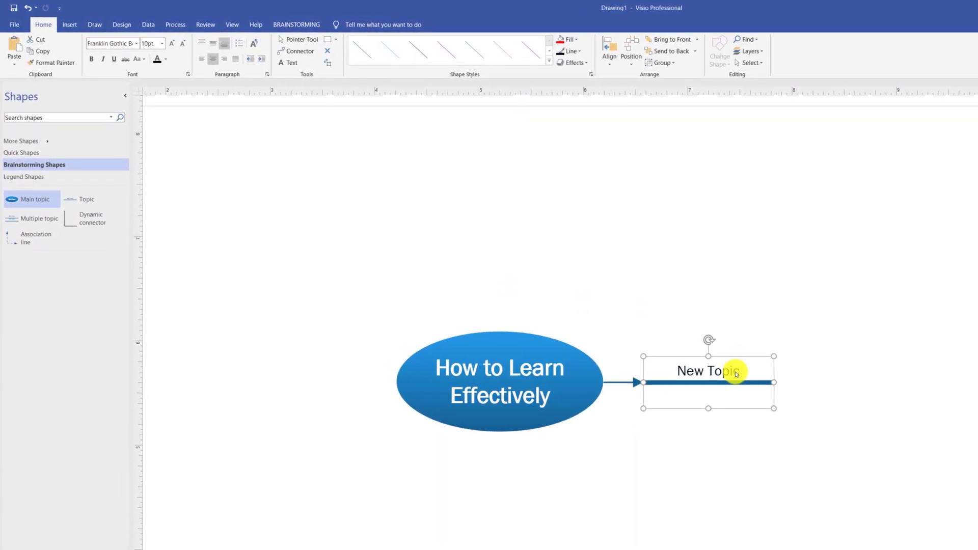
pyautogui.doubleClick(732, 373)
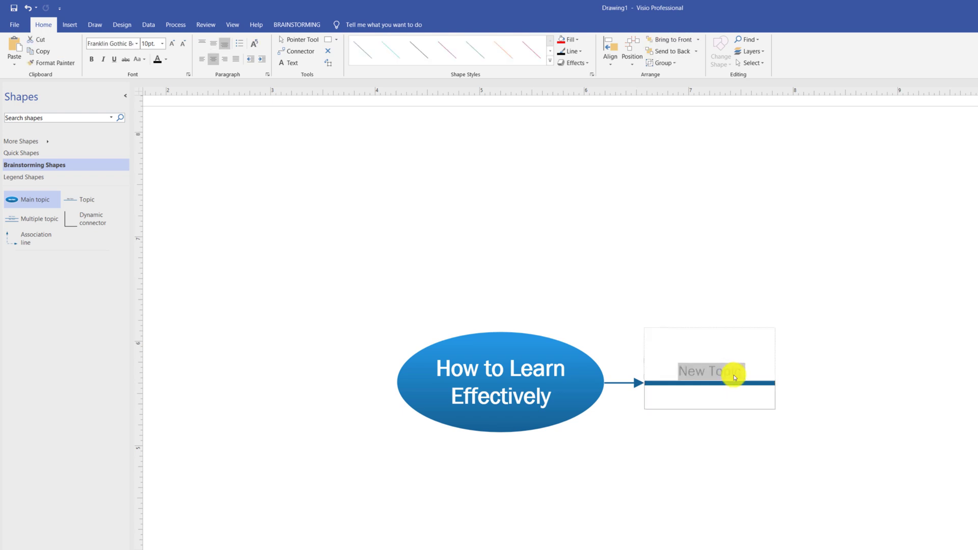
pyautogui.write('Take Notes')
pyautogui.click(723, 456)
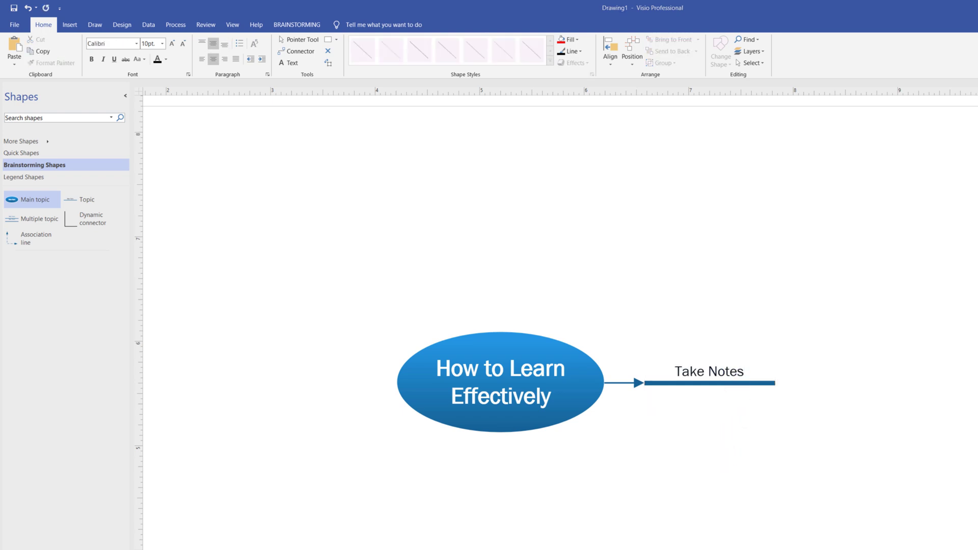
pyautogui.rightClick(561, 413)
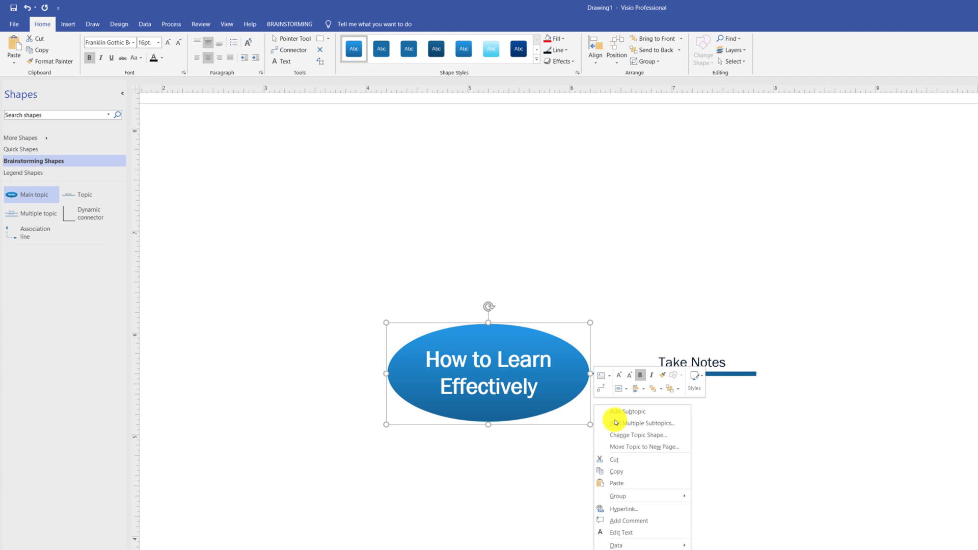
pyautogui.click(580, 386)
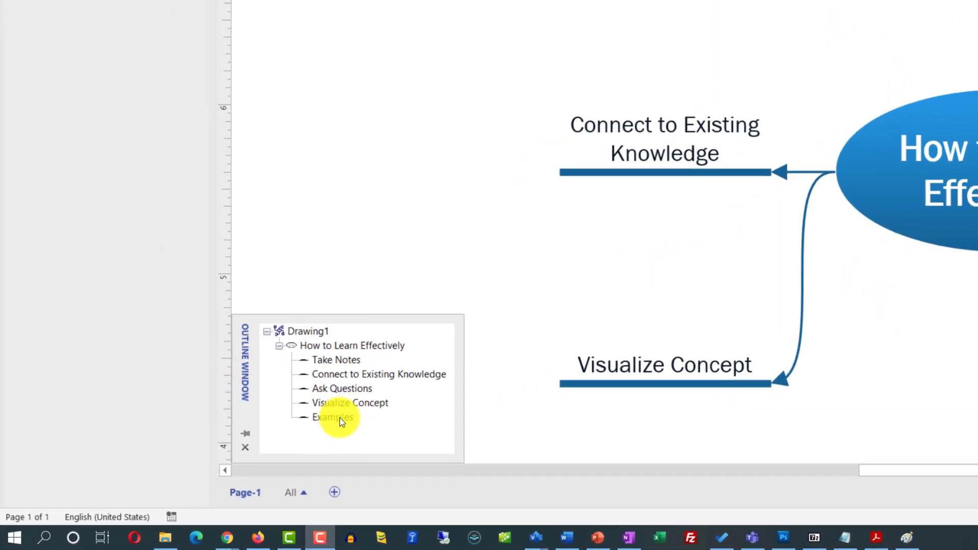
pyautogui.click(346, 360)
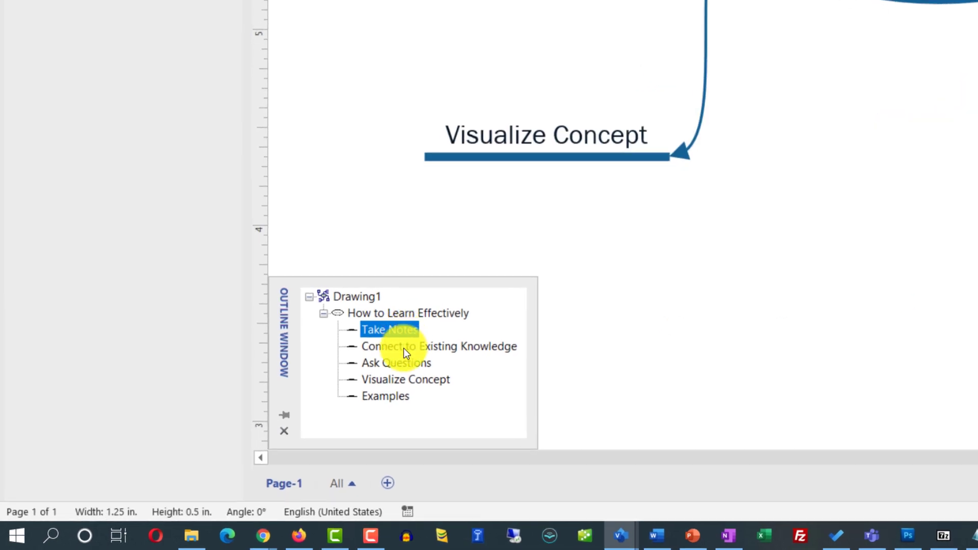
pyautogui.click(405, 346)
pyautogui.click(405, 360)
pyautogui.click(407, 379)
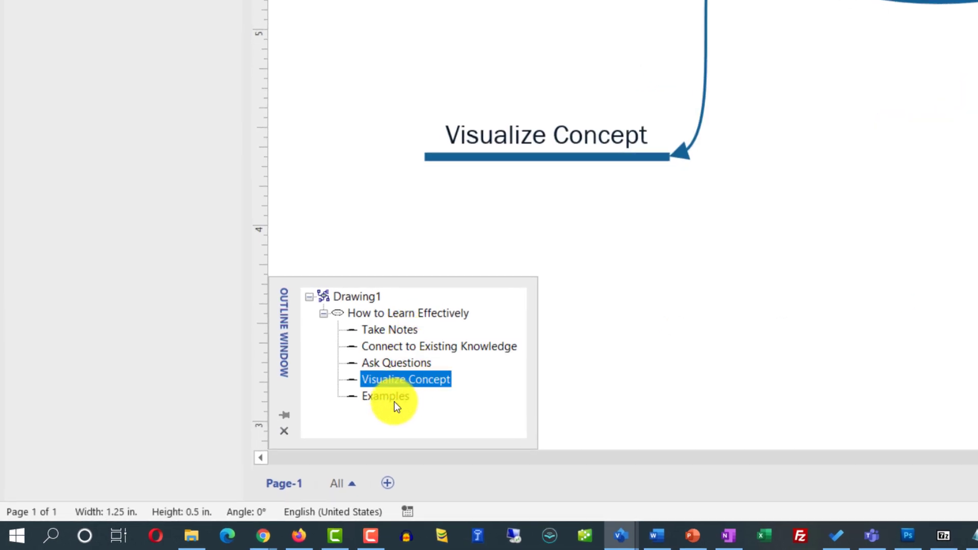
pyautogui.click(395, 401)
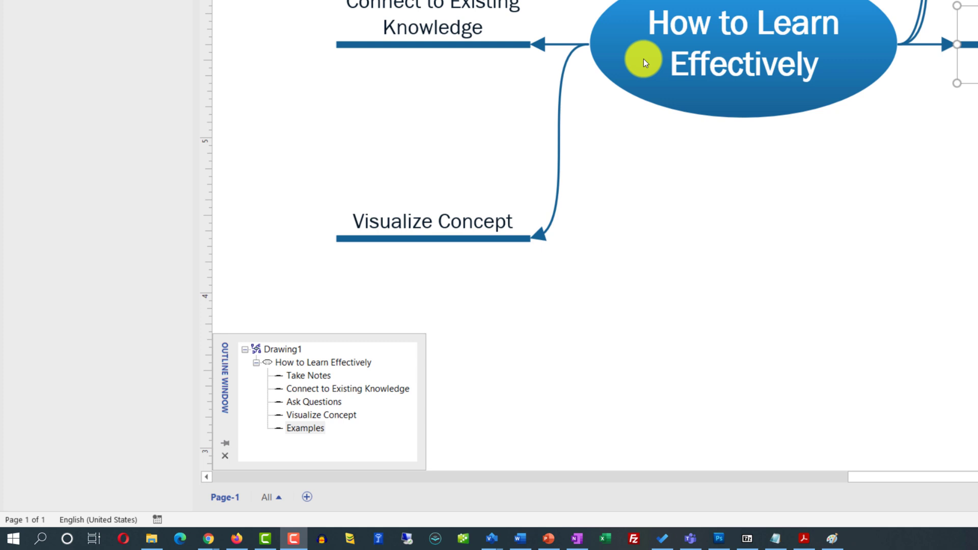
pyautogui.rightClick(631, 58)
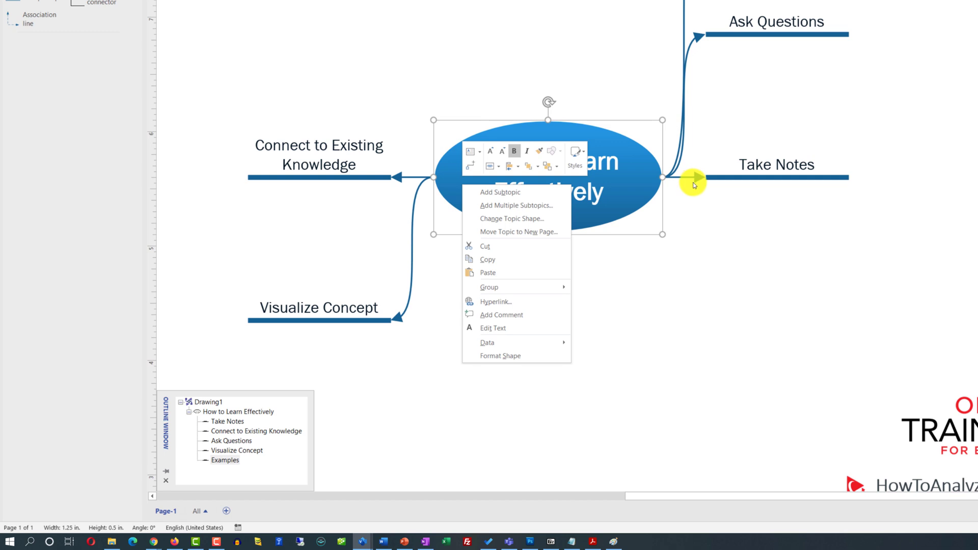
pyautogui.press('Escape')
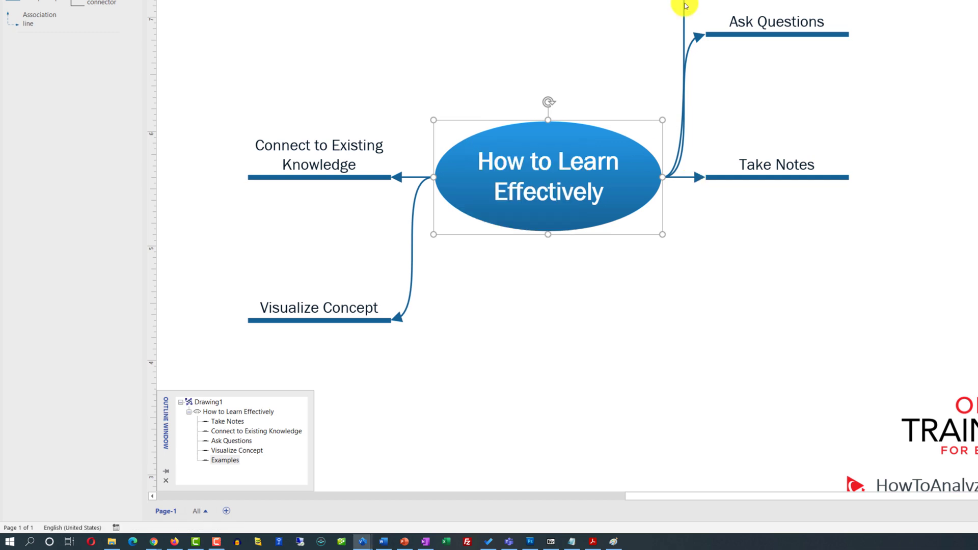
# Step: Reattach the Examples connector to the top connection point of the central ellipse
pyautogui.click(686, 6)
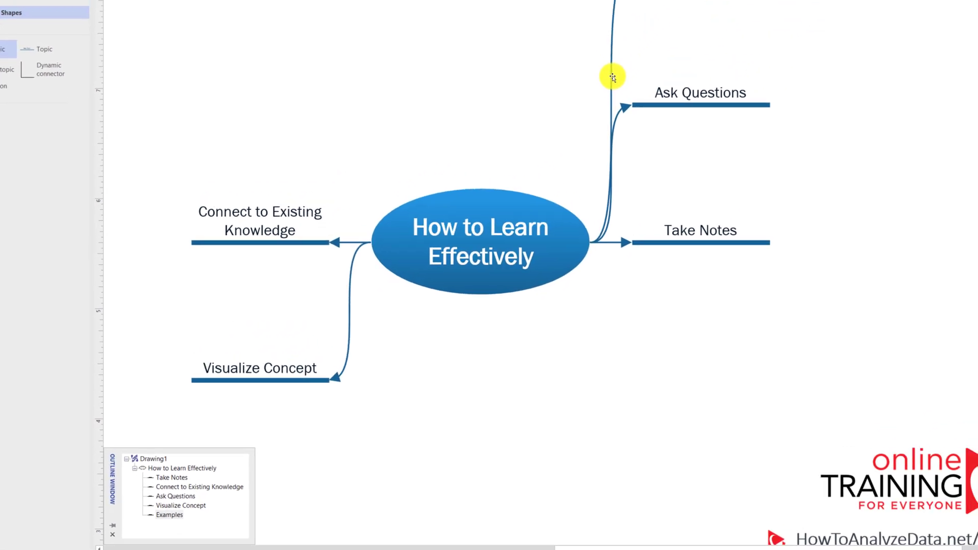
pyautogui.click(613, 76)
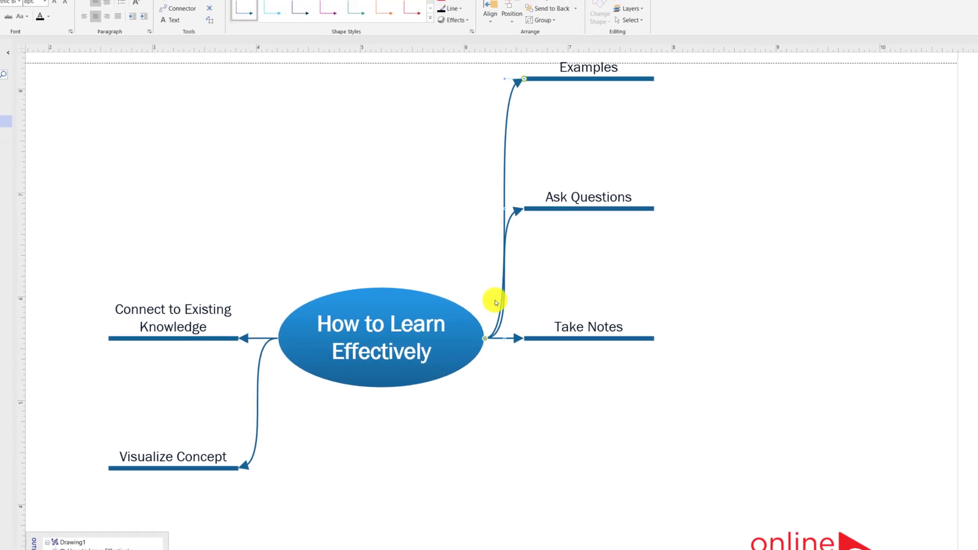
pyautogui.moveTo(485, 338); pyautogui.dragTo(381, 286)
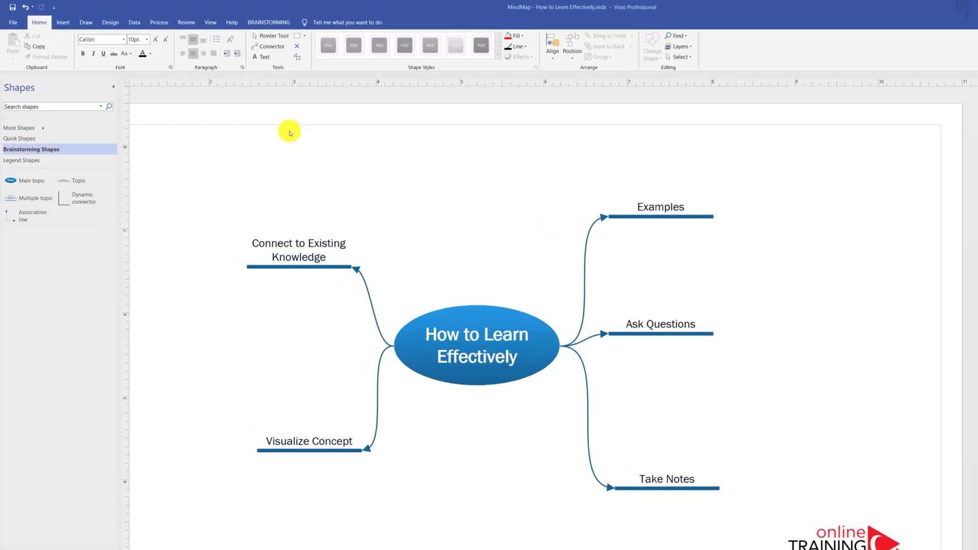
# Step: Apply the Elliptical brainstorming diagram style to every topic after previewing Billowing and Boxy
pyautogui.click(290, 24)
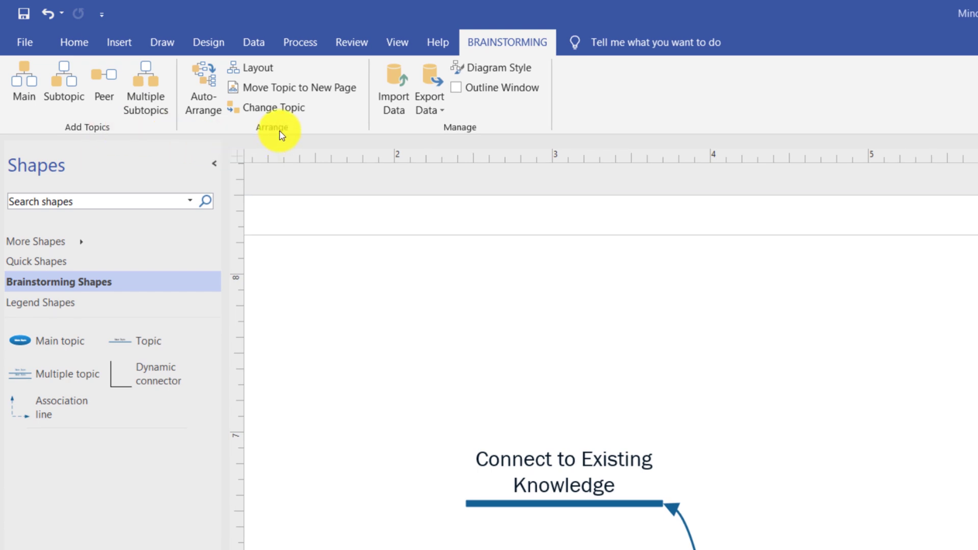
pyautogui.click(499, 72)
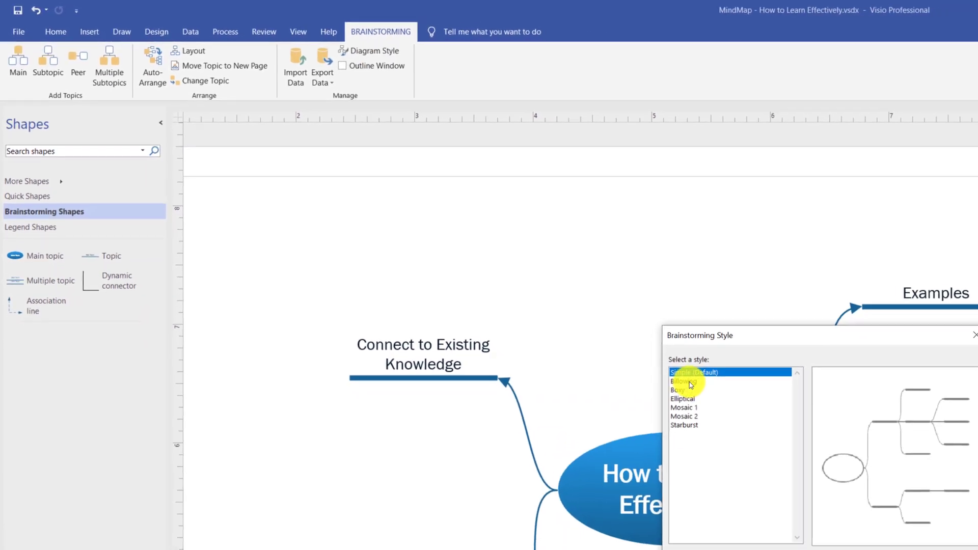
pyautogui.click(822, 458)
pyautogui.click(572, 326)
pyautogui.click(571, 333)
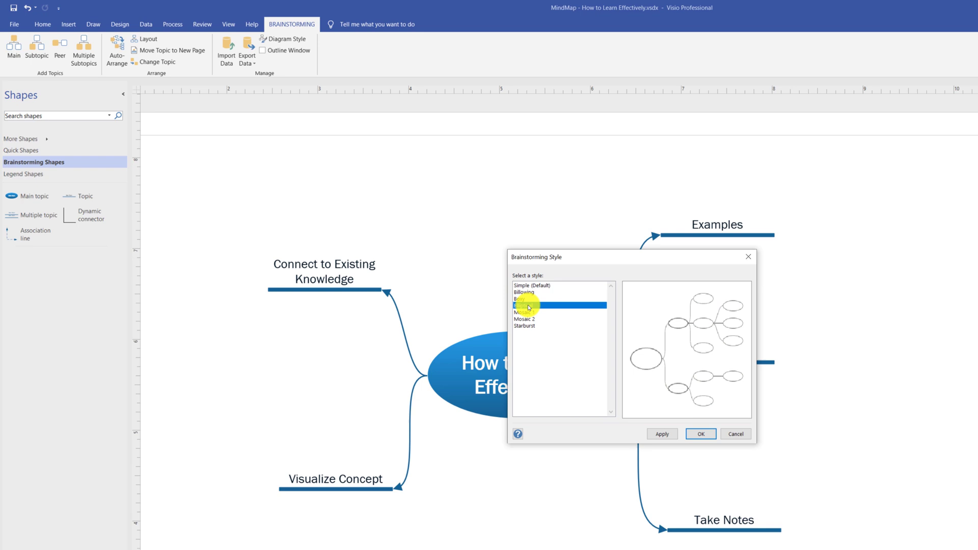
pyautogui.click(719, 479)
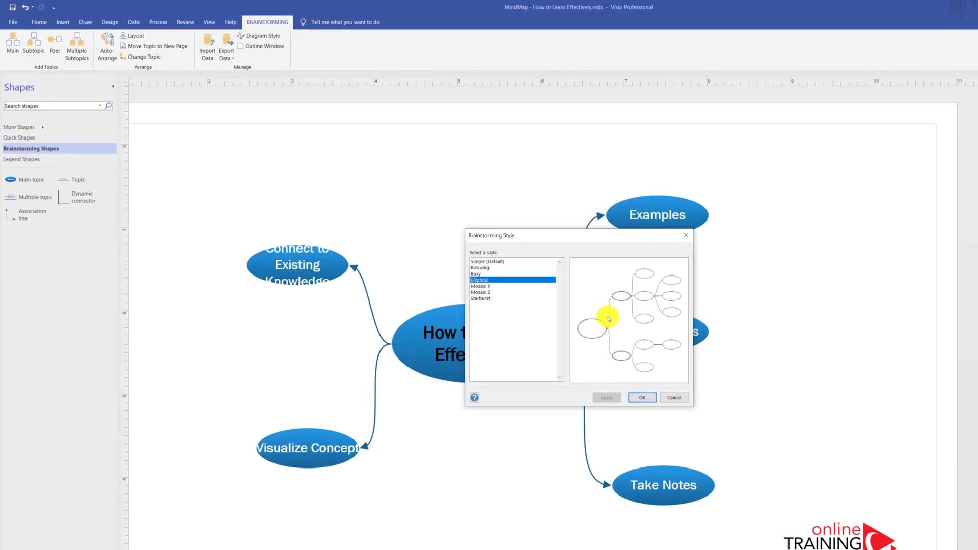
pyautogui.moveTo(535, 236); pyautogui.dragTo(865, 216)
pyautogui.click(940, 367)
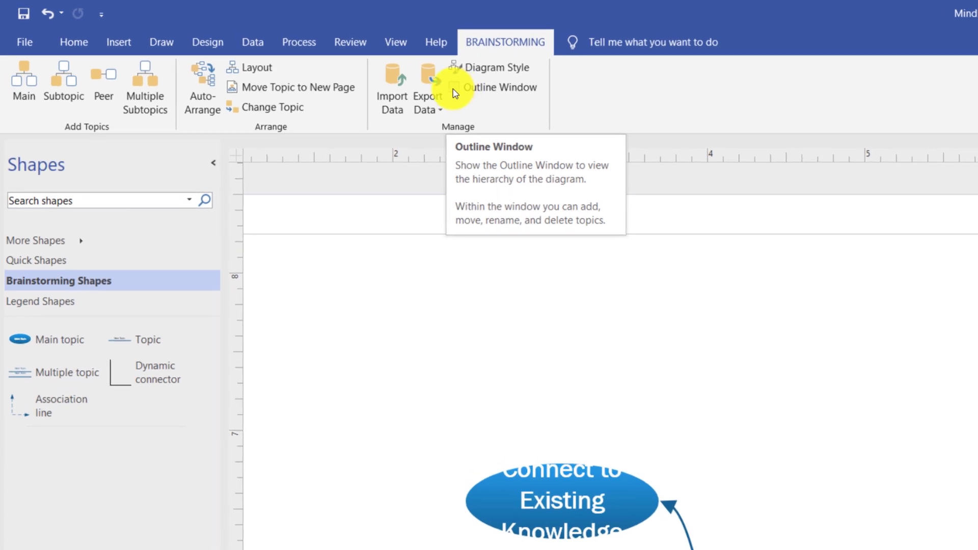
# Step: Show the Outline Window and collapse the How to Learn Effectively entry
pyautogui.click(453, 90)
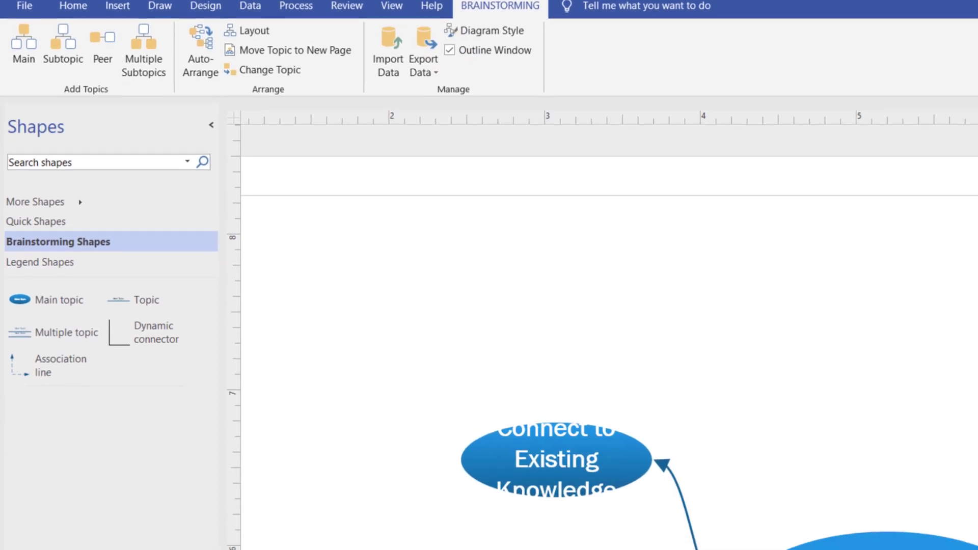
pyautogui.click(258, 458)
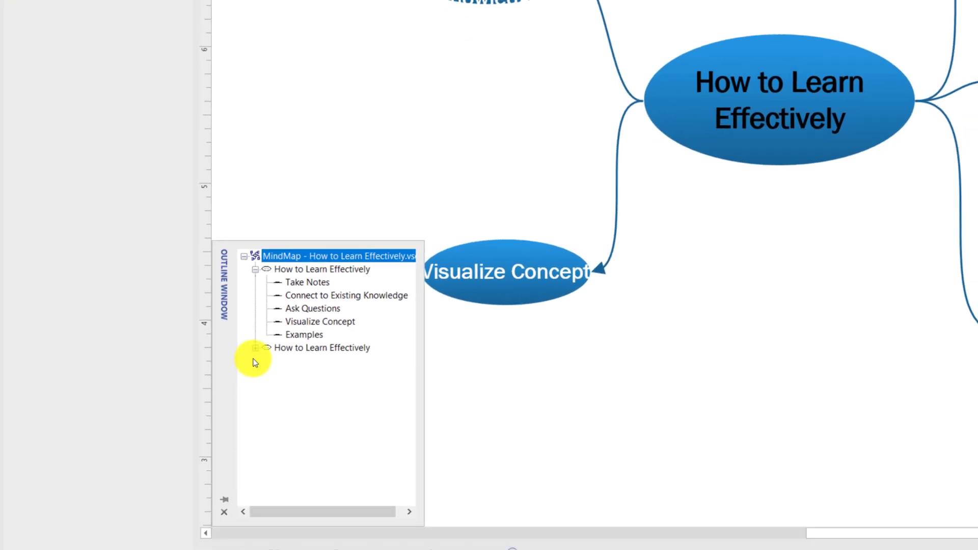
pyautogui.click(255, 269)
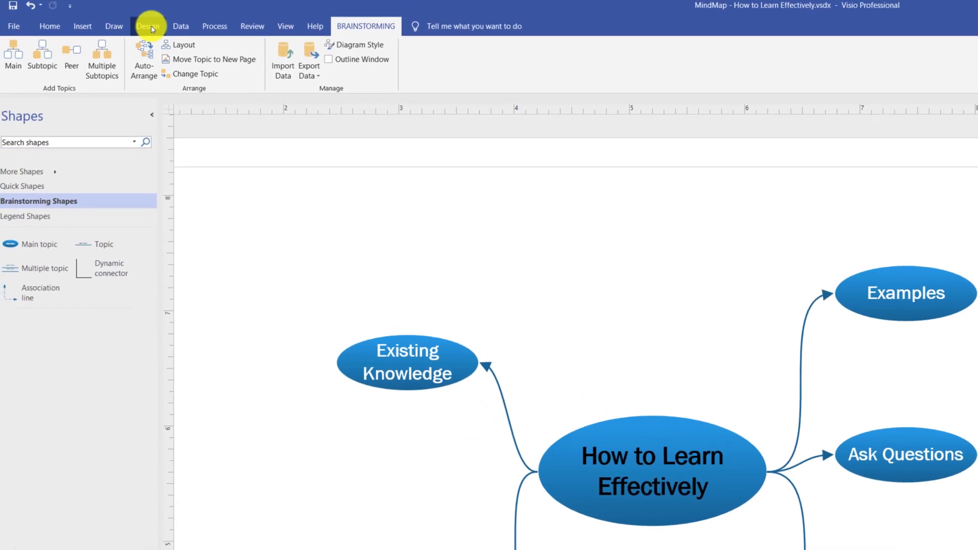
# Step: Apply a blue Professional theme from the Design Themes gallery, leaving variant colours unchanged
pyautogui.click(137, 11)
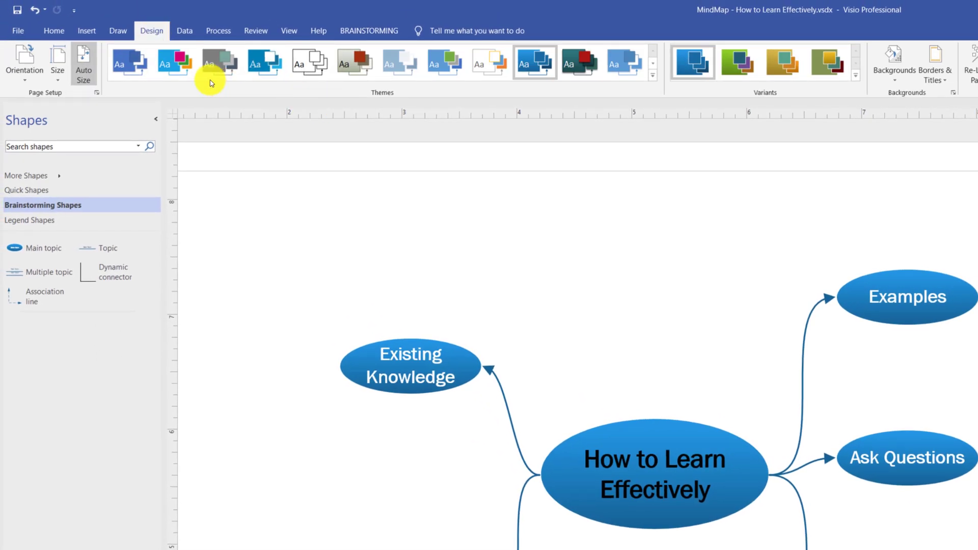
pyautogui.click(651, 77)
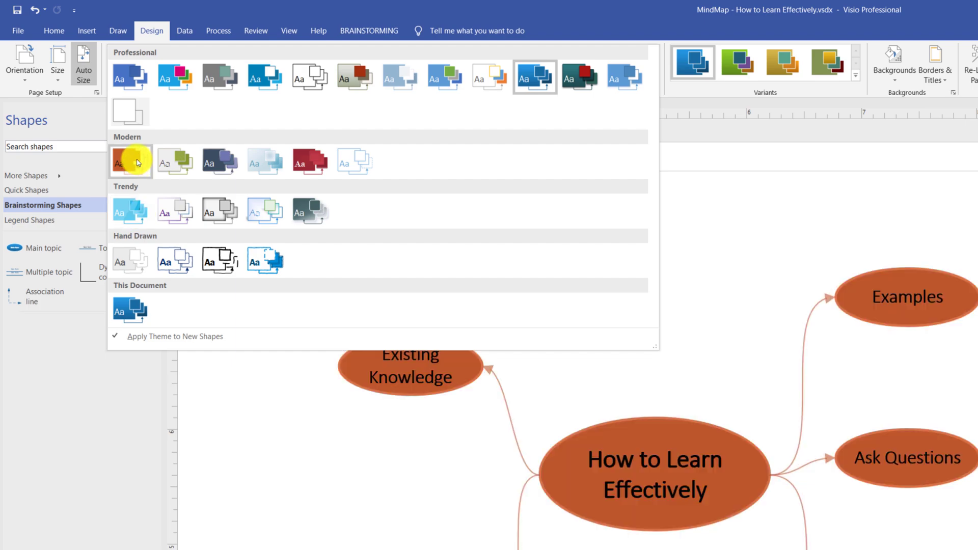
pyautogui.click(175, 77)
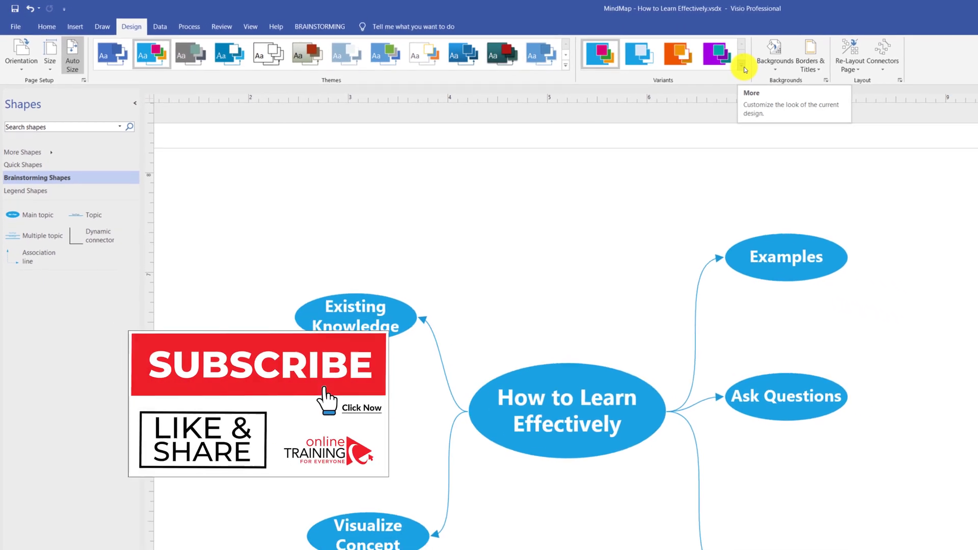
pyautogui.click(712, 64)
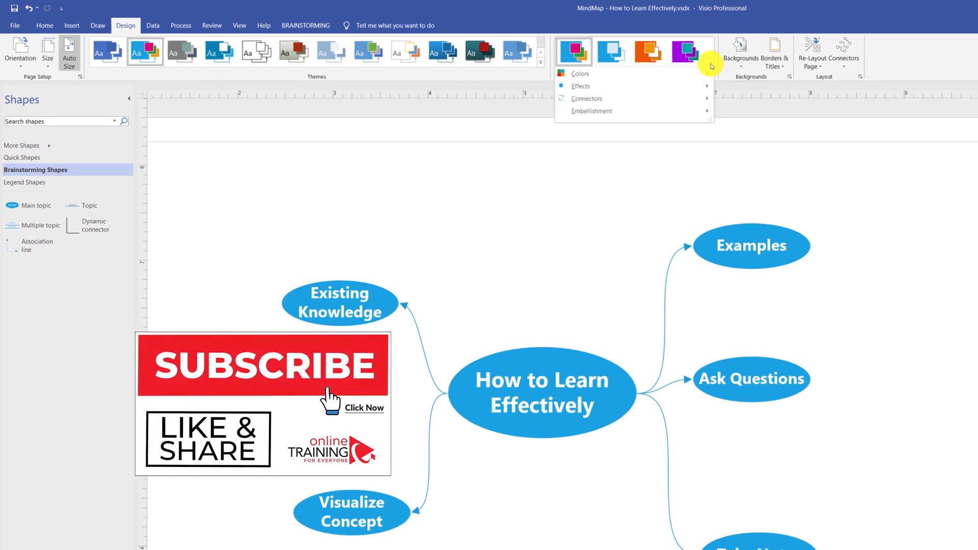
pyautogui.moveTo(712, 77)
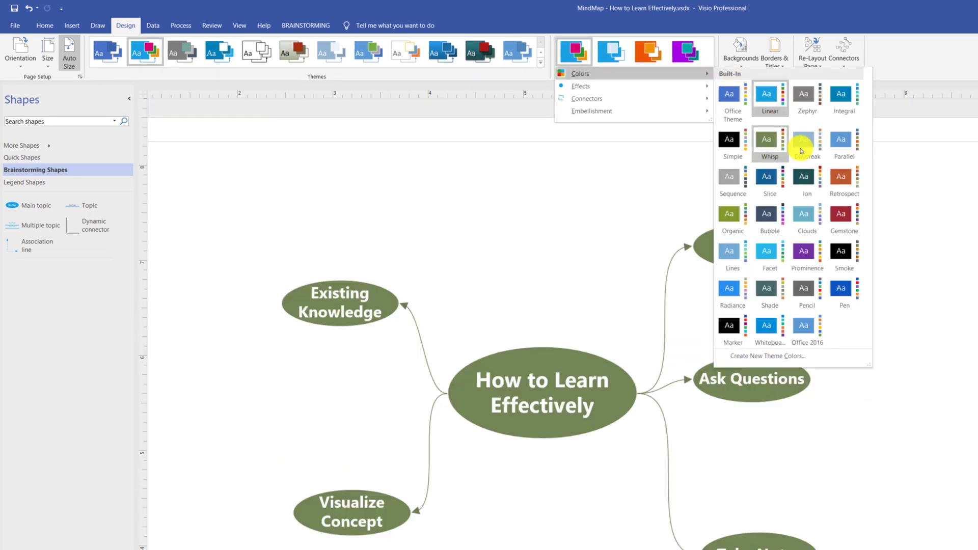
pyautogui.click(793, 99)
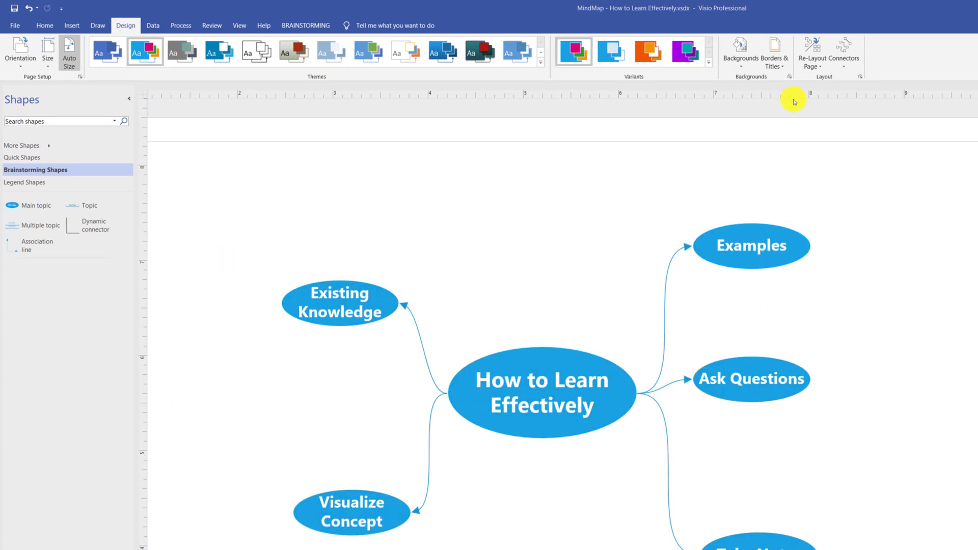
pyautogui.click(740, 66)
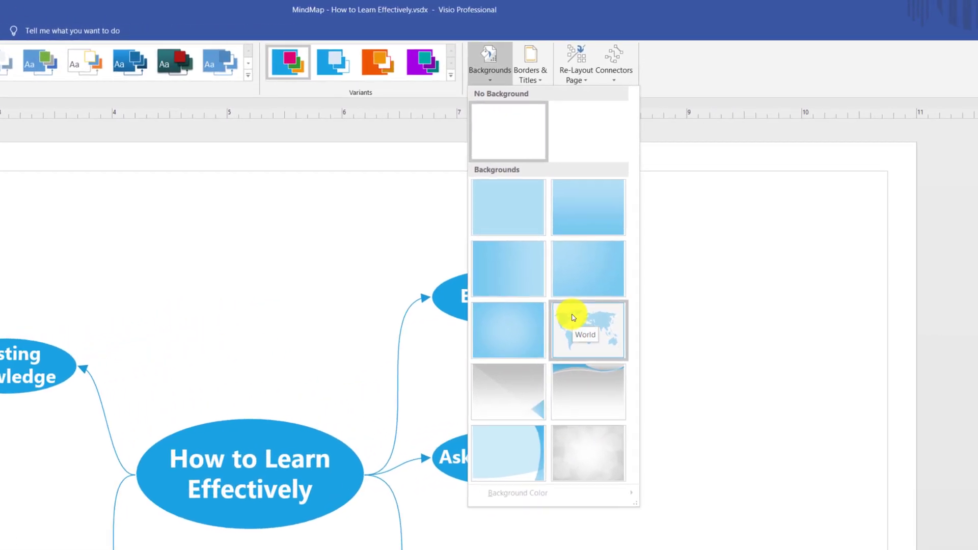
pyautogui.click(609, 336)
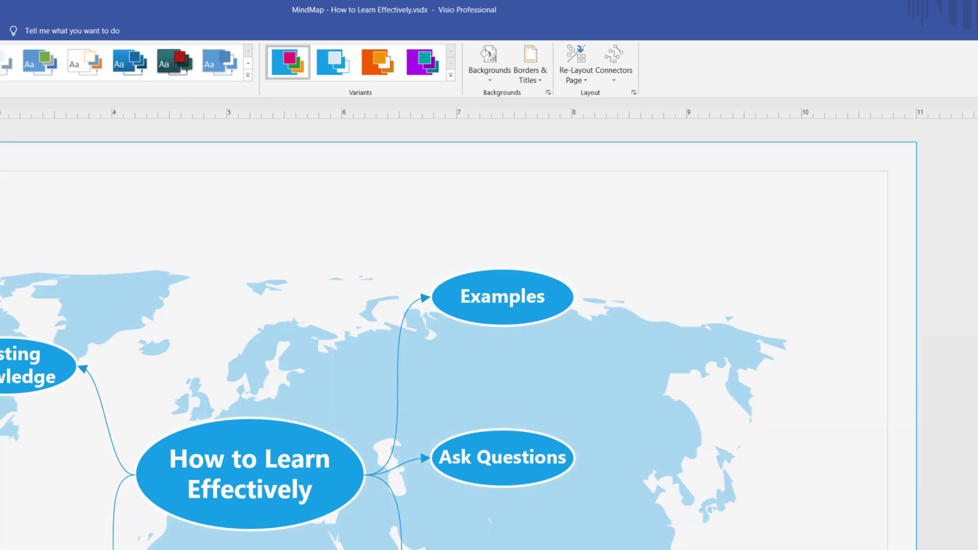
pyautogui.hotkey('ctrl', 'z')
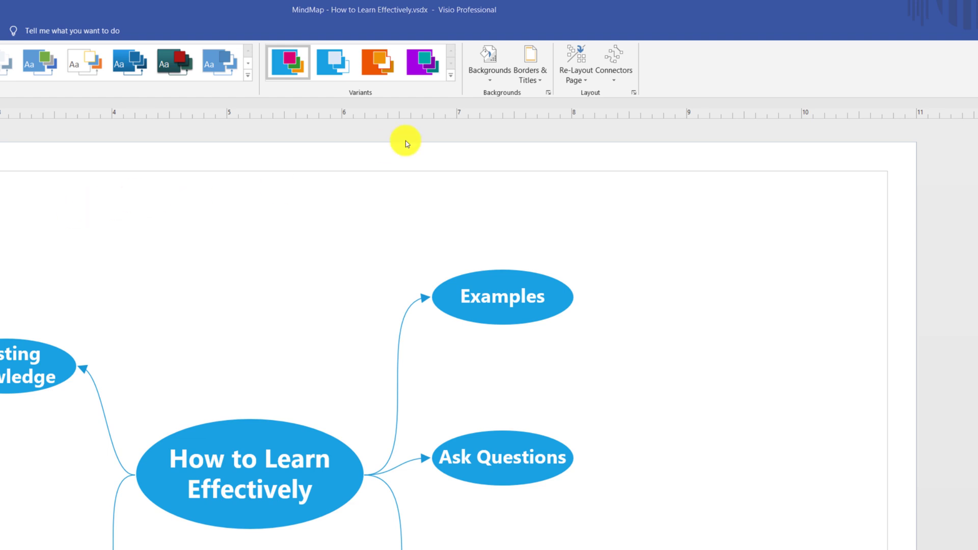
# Step: Add the green Title-bar border with date, then zoom out to see the full date
pyautogui.click(541, 83)
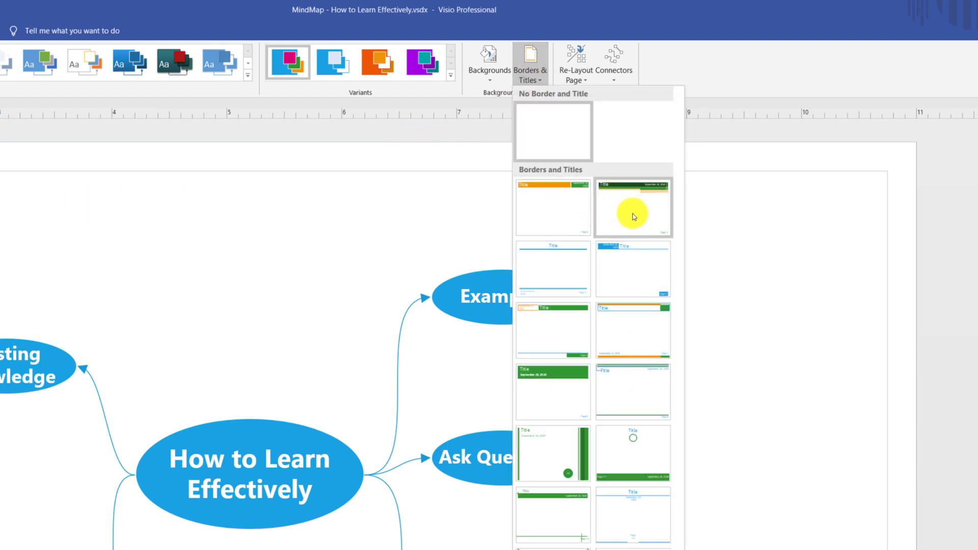
pyautogui.click(410, 414)
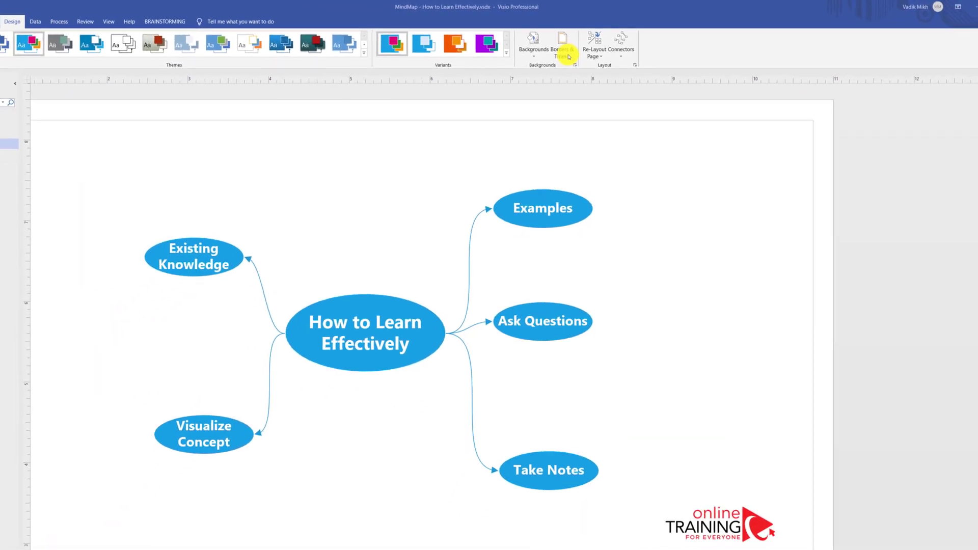
pyautogui.click(577, 50)
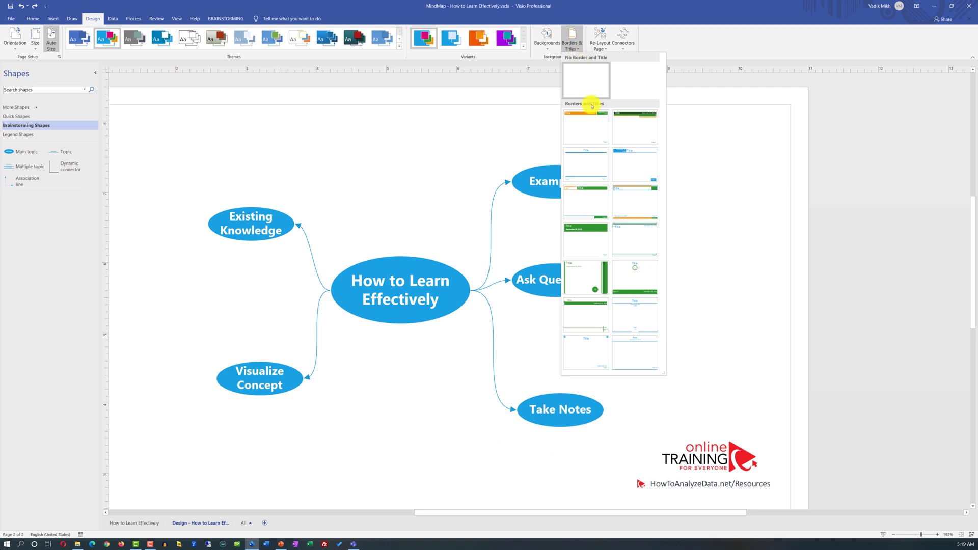
pyautogui.click(592, 212)
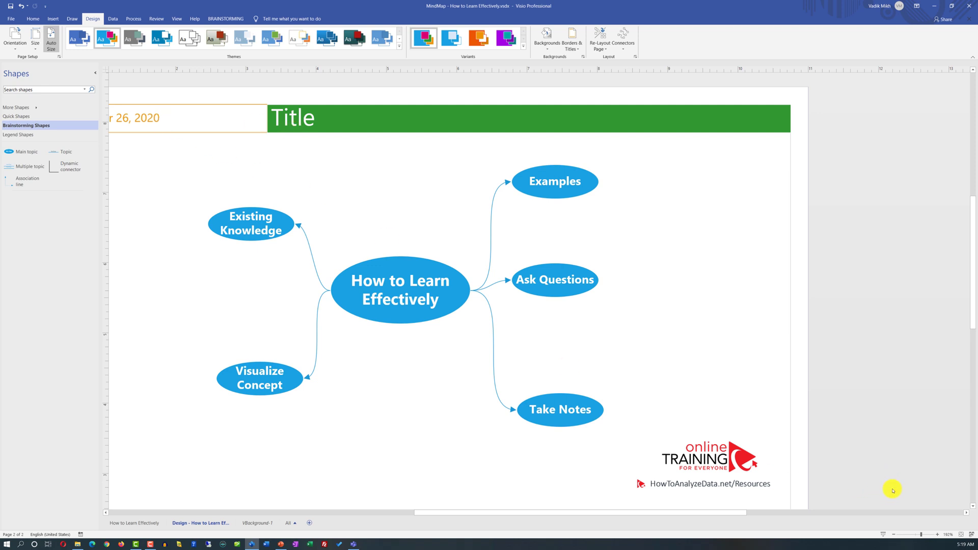
pyautogui.click(895, 534)
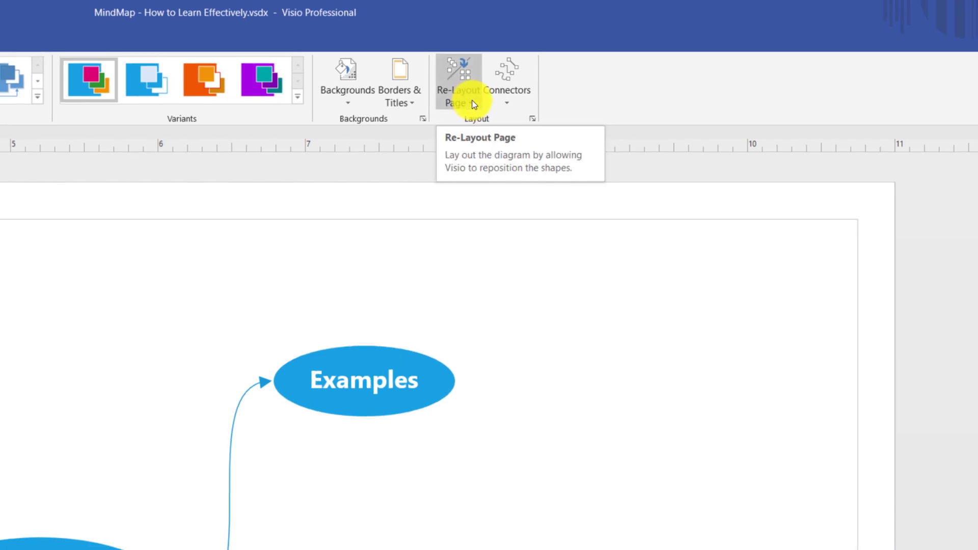
# Step: Preview left-to-right and right-to-left Re-Layout Page options for the mind map
pyautogui.click(504, 90)
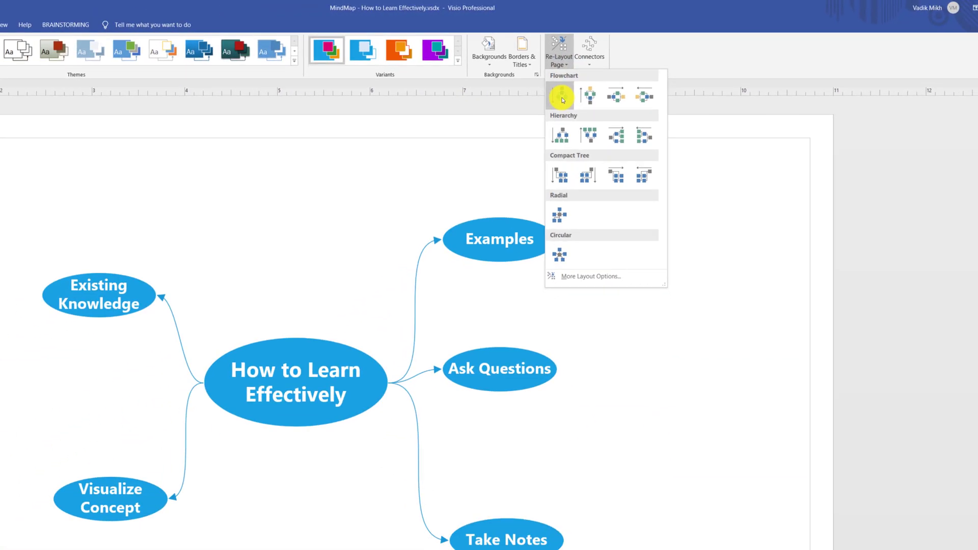
pyautogui.click(641, 75)
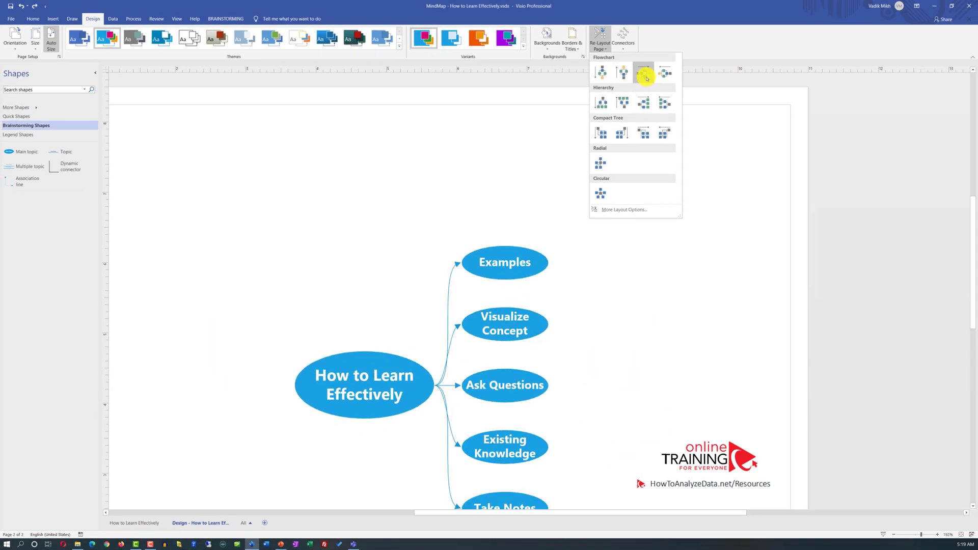
pyautogui.click(667, 83)
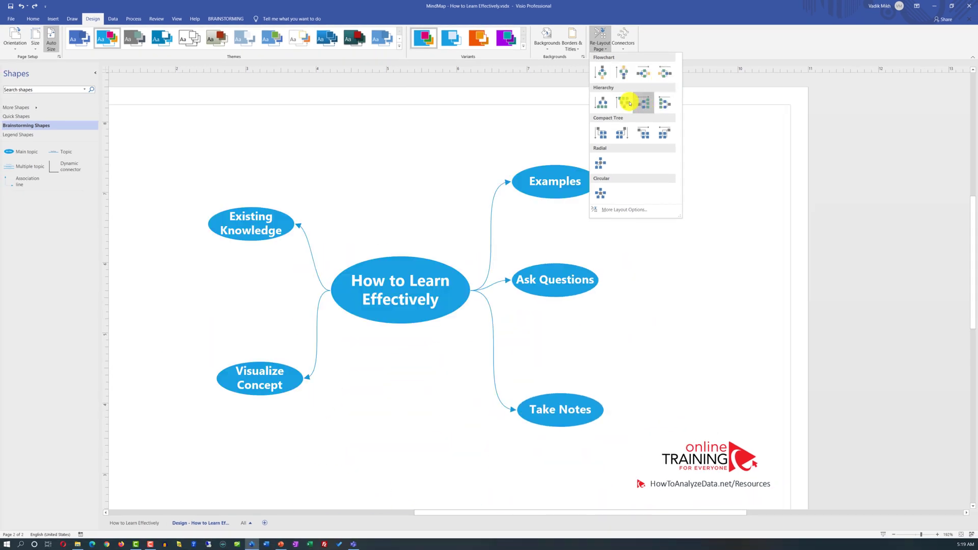